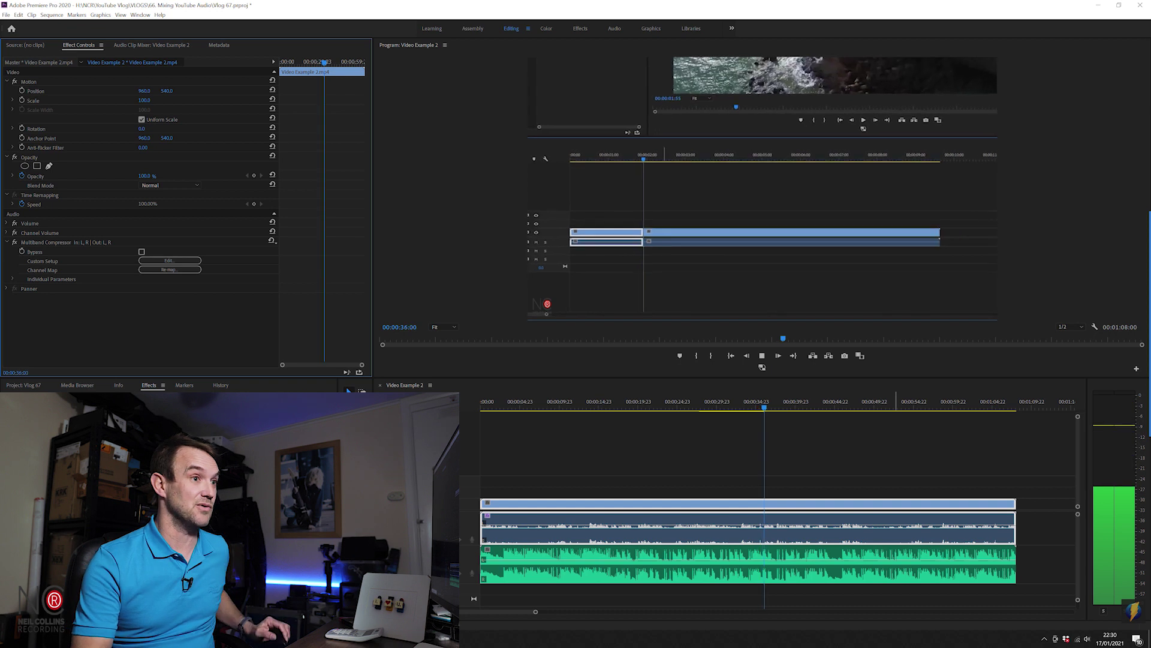
# Open the Multiband Compressor's Broadcast editor, raise the dialogue clip's volume to 10 dB, and play
pyautogui.press('space')
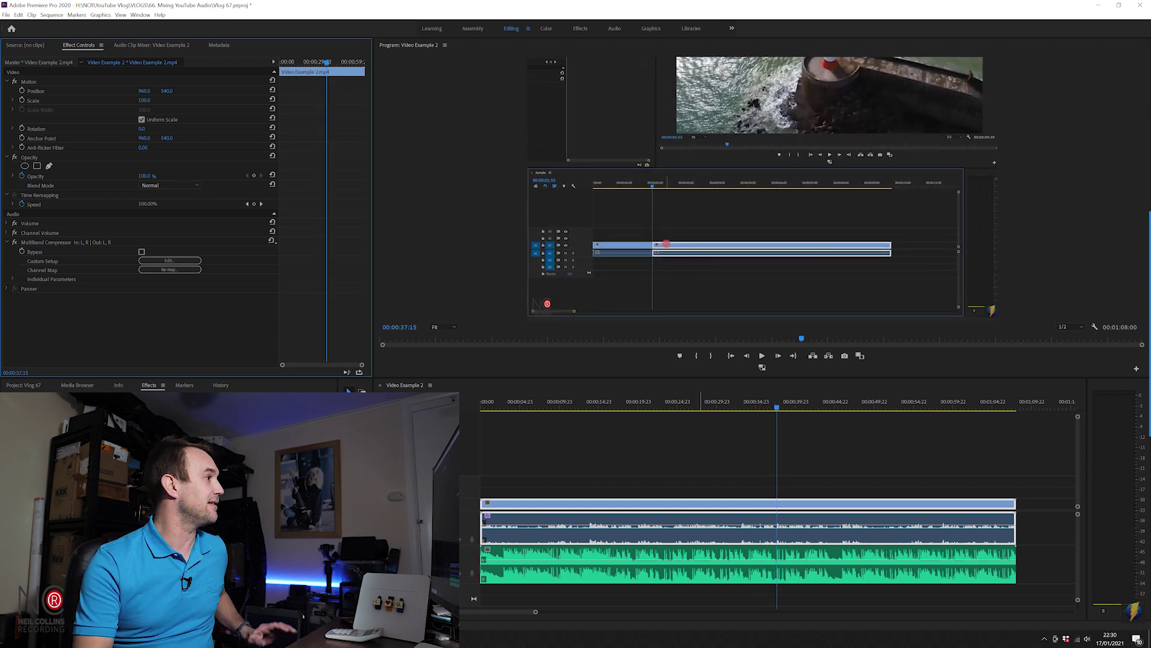
pyautogui.click(170, 260)
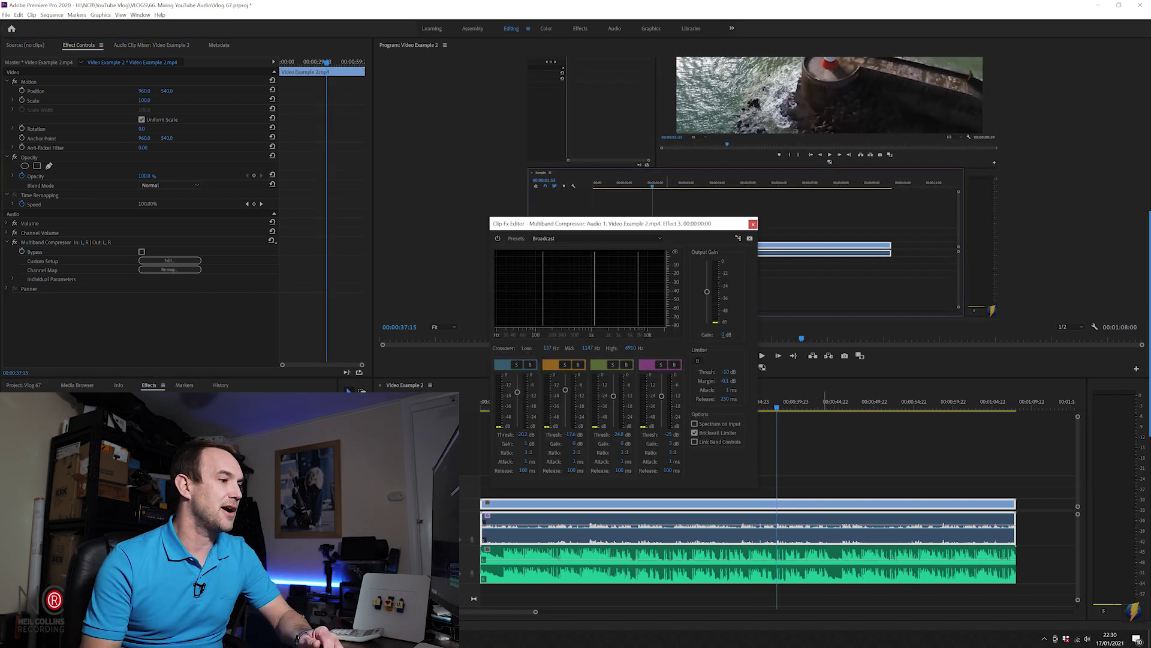
pyautogui.click(812, 520)
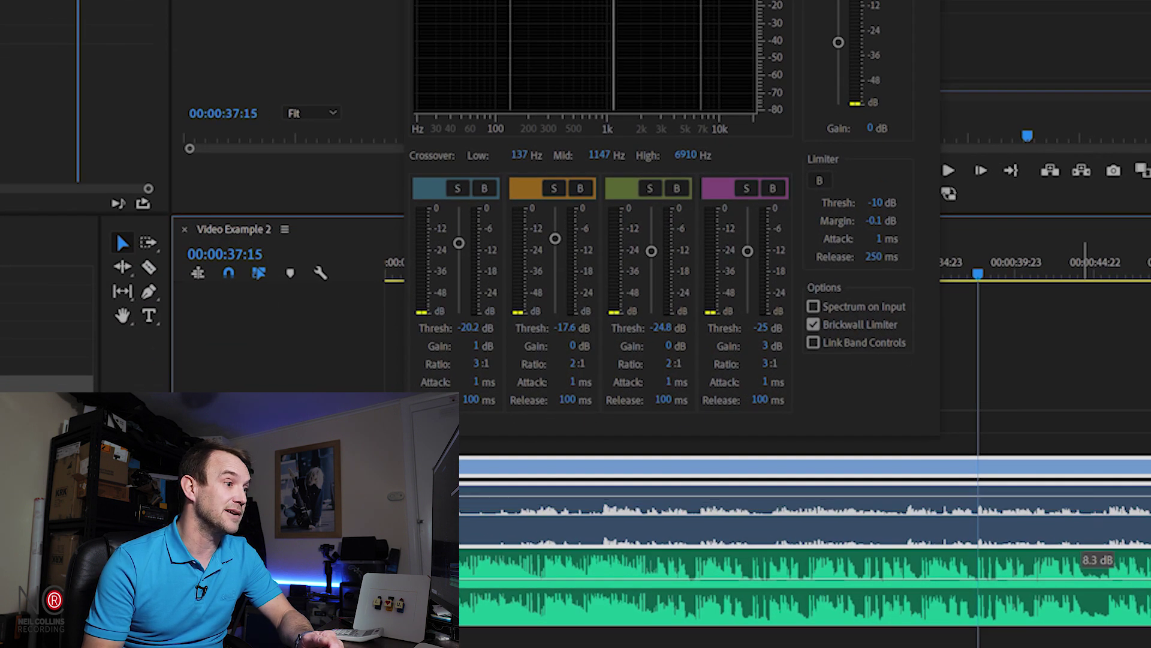
pyautogui.moveTo(1084, 501); pyautogui.dragTo(1084, 502)
pyautogui.press('space')
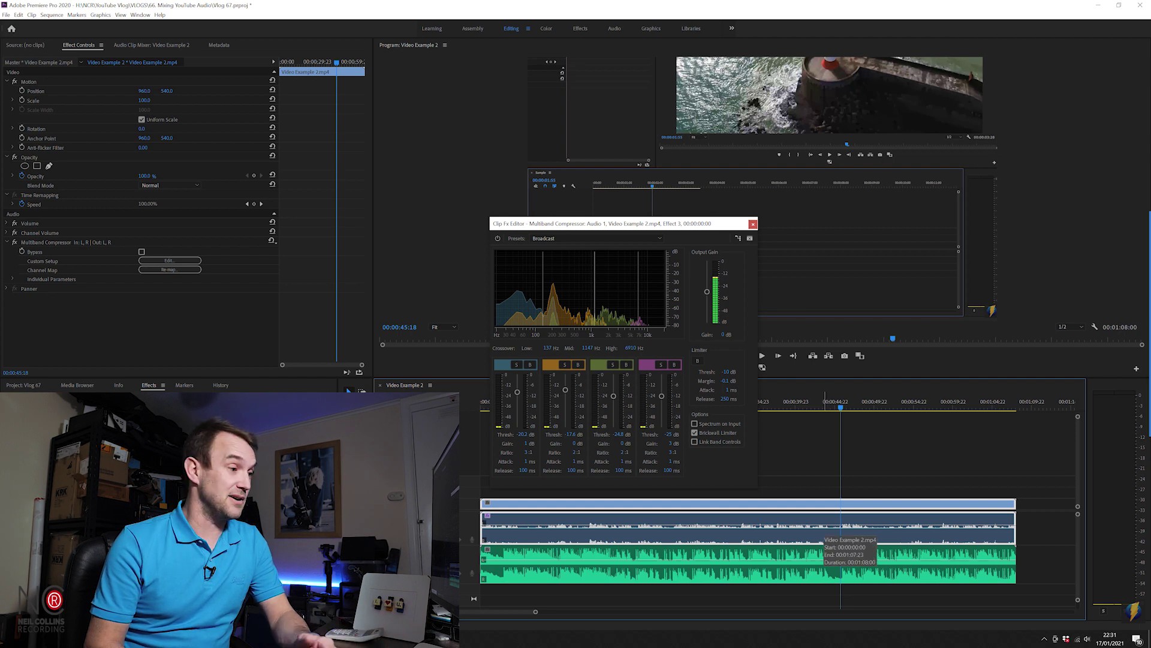
# Add 9 dB of Audio Gain to the dialogue clip, close the Clip Fx Editor, and switch to Audio
pyautogui.rightClick(823, 520)
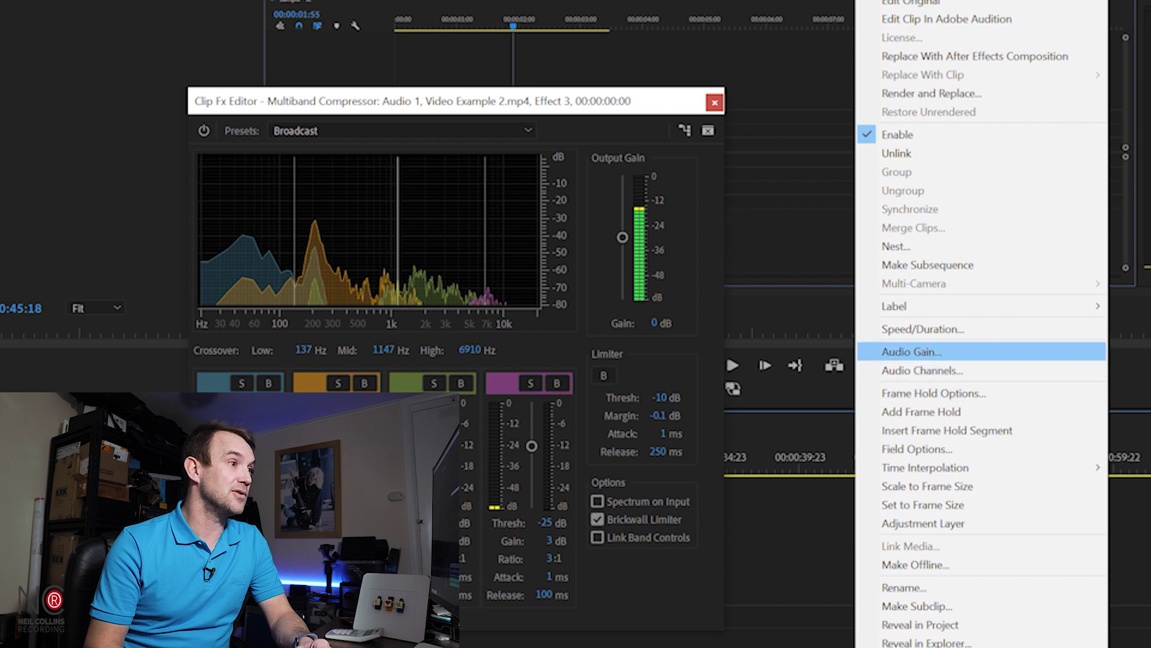
pyautogui.click(912, 351)
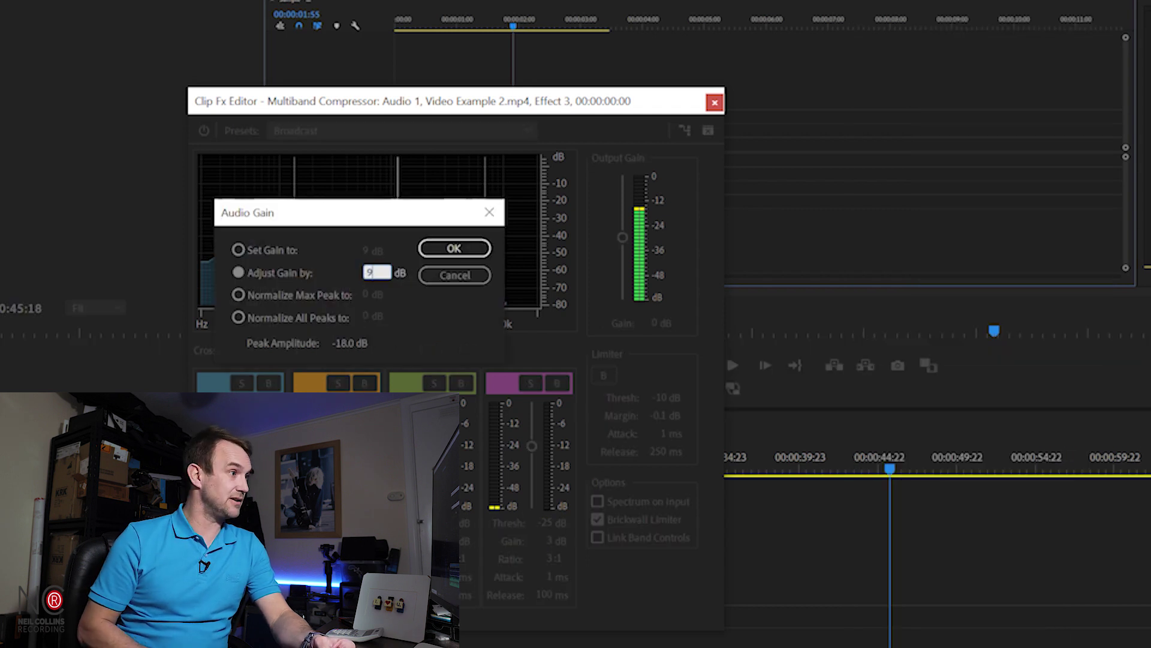
pyautogui.press('Return')
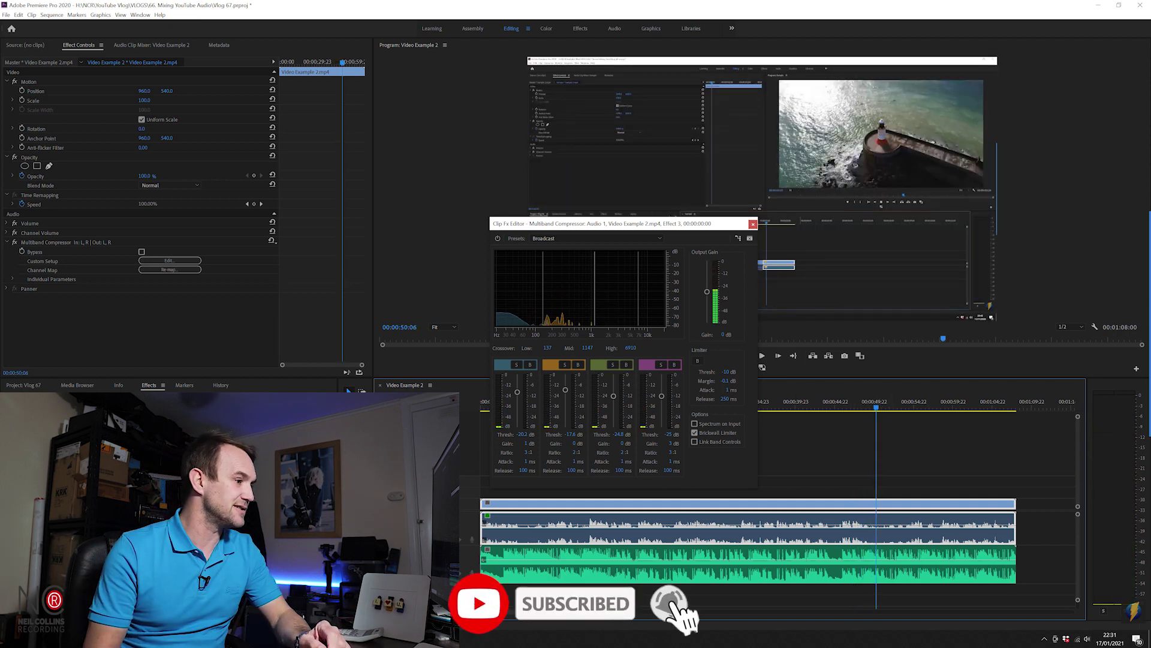
pyautogui.click(750, 561)
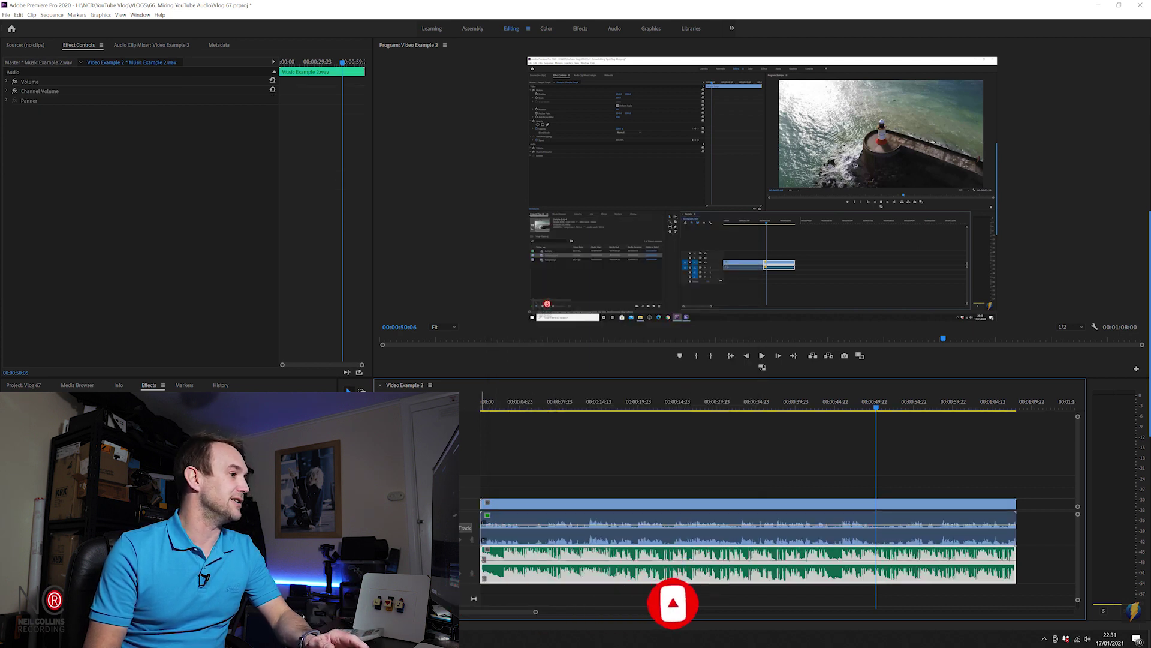
pyautogui.hotkey('alt', 'shift', '6')
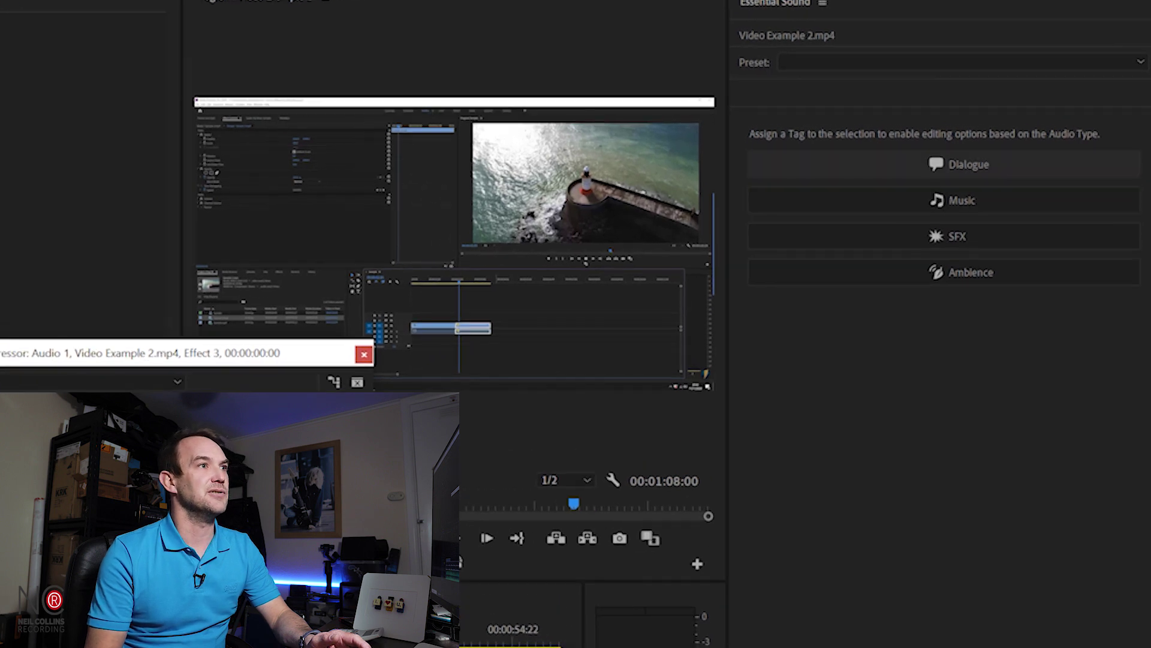
# Tag Video Example 2.mp4 as Dialogue and the music clip as Music in Essential Sound
pyautogui.click(959, 165)
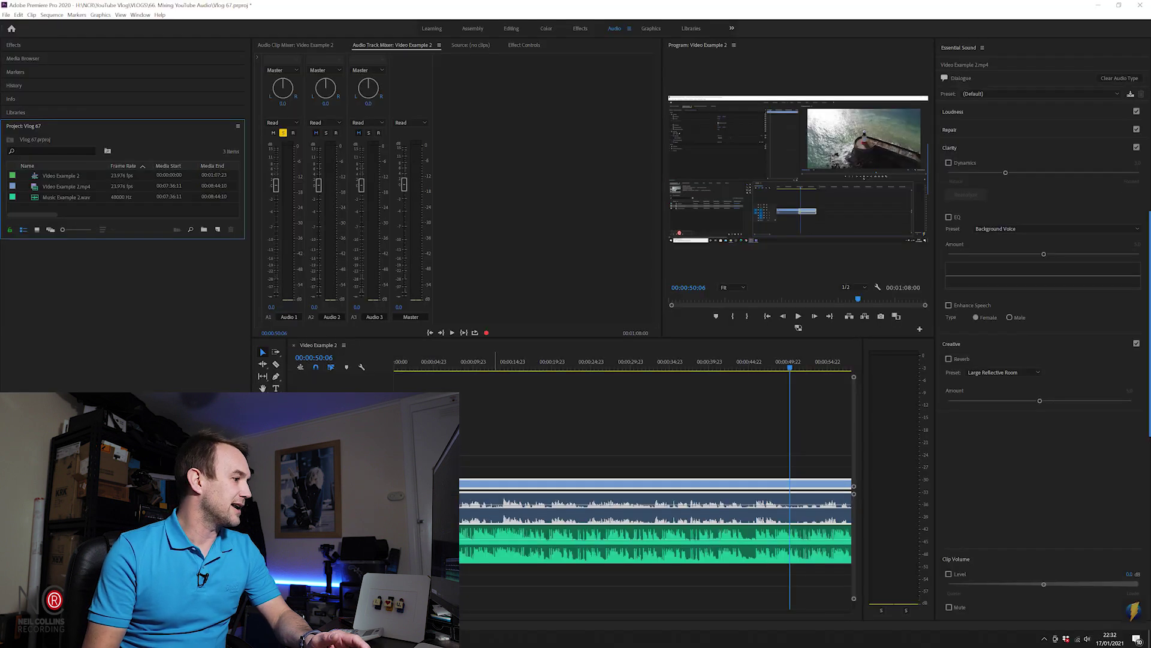
pyautogui.click(653, 543)
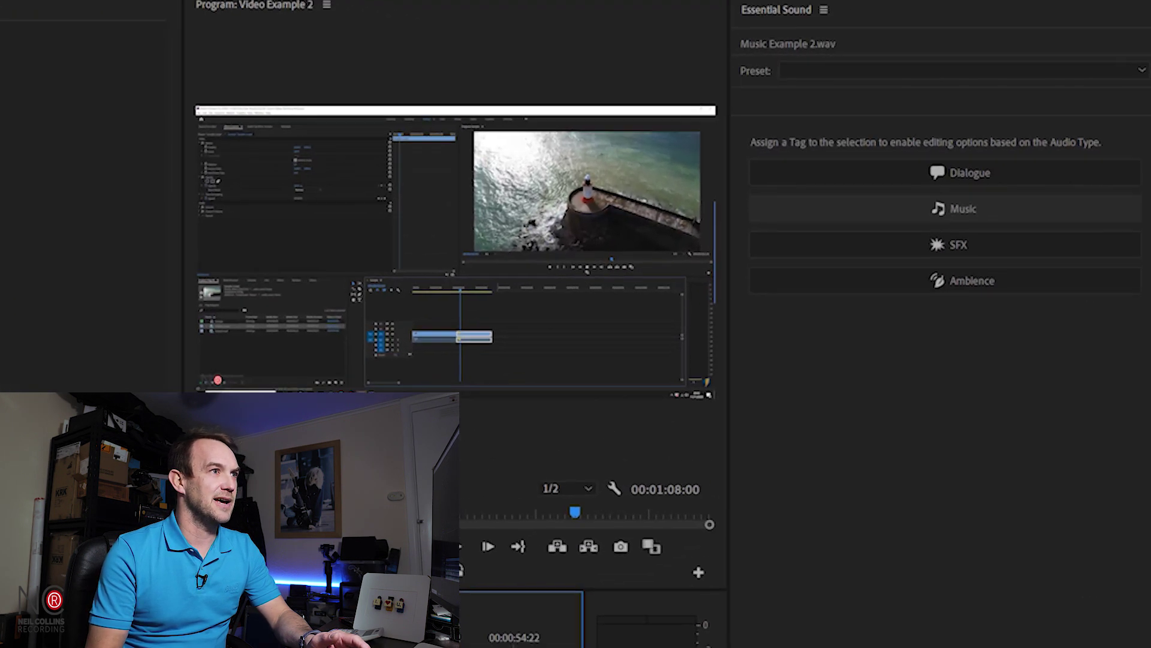
pyautogui.click(959, 208)
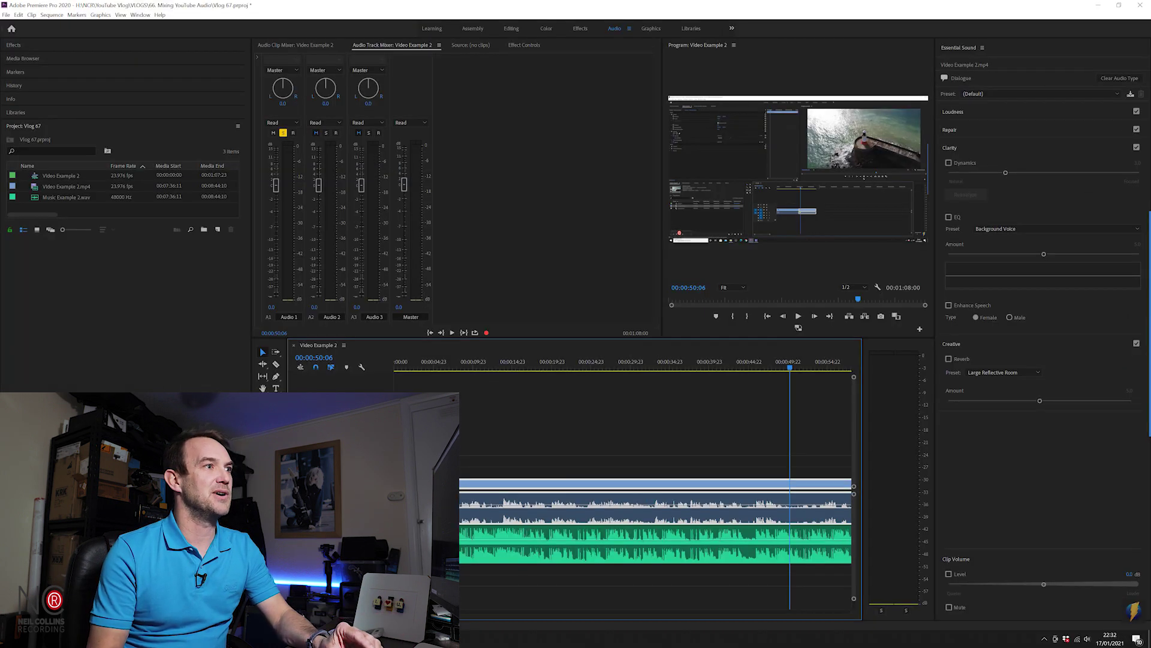
# Enable Clarity EQ with the Podcast Voice preset, compare it on and off, and unsolo Audio 1
pyautogui.click(949, 217)
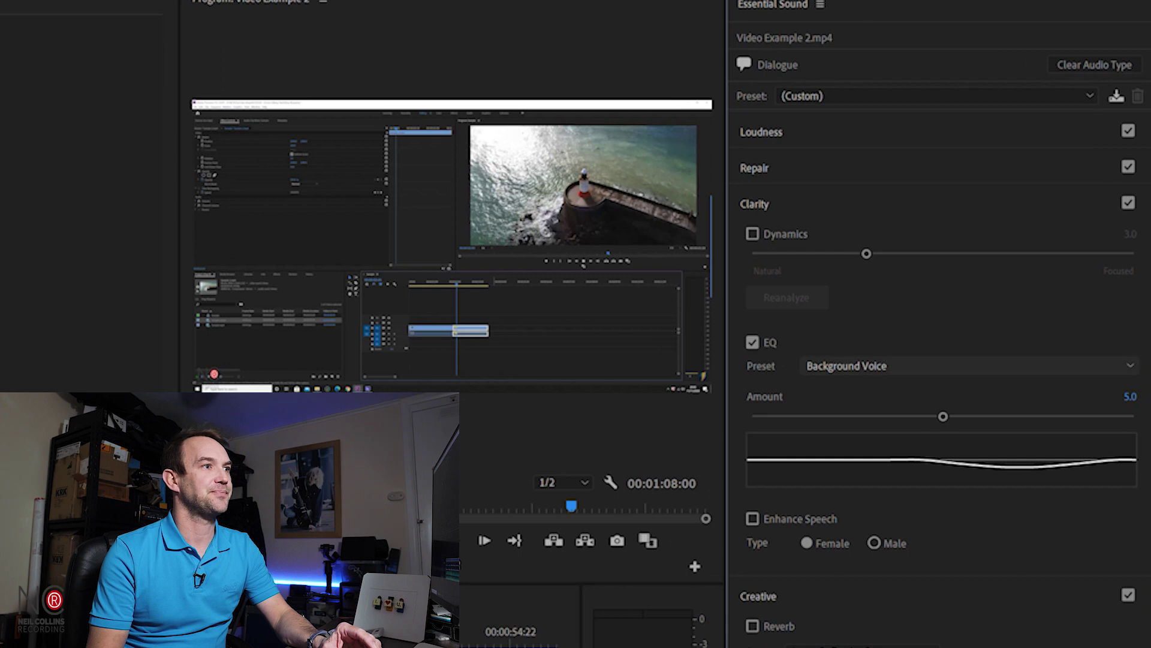
pyautogui.click(956, 365)
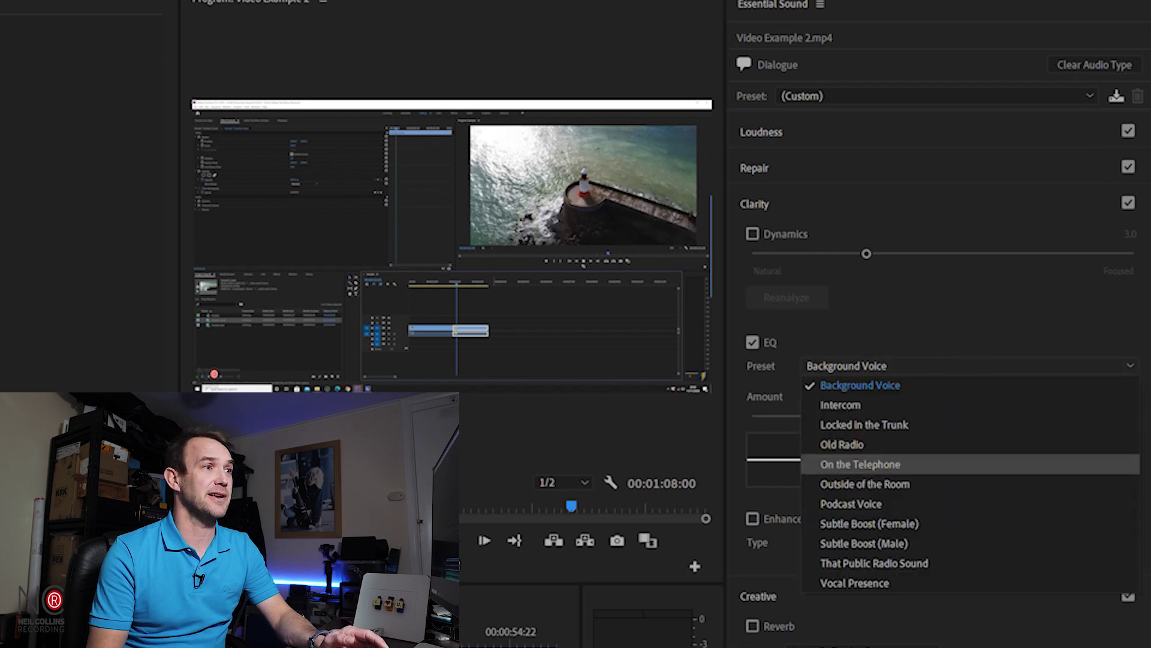
pyautogui.click(851, 504)
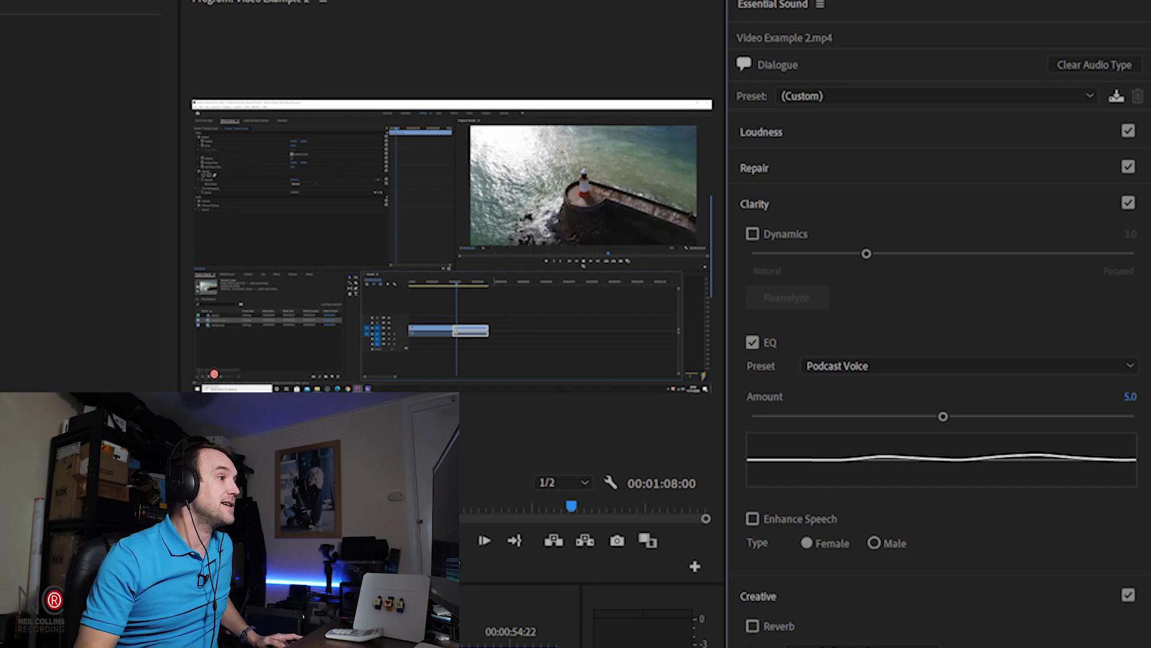
pyautogui.press('space')
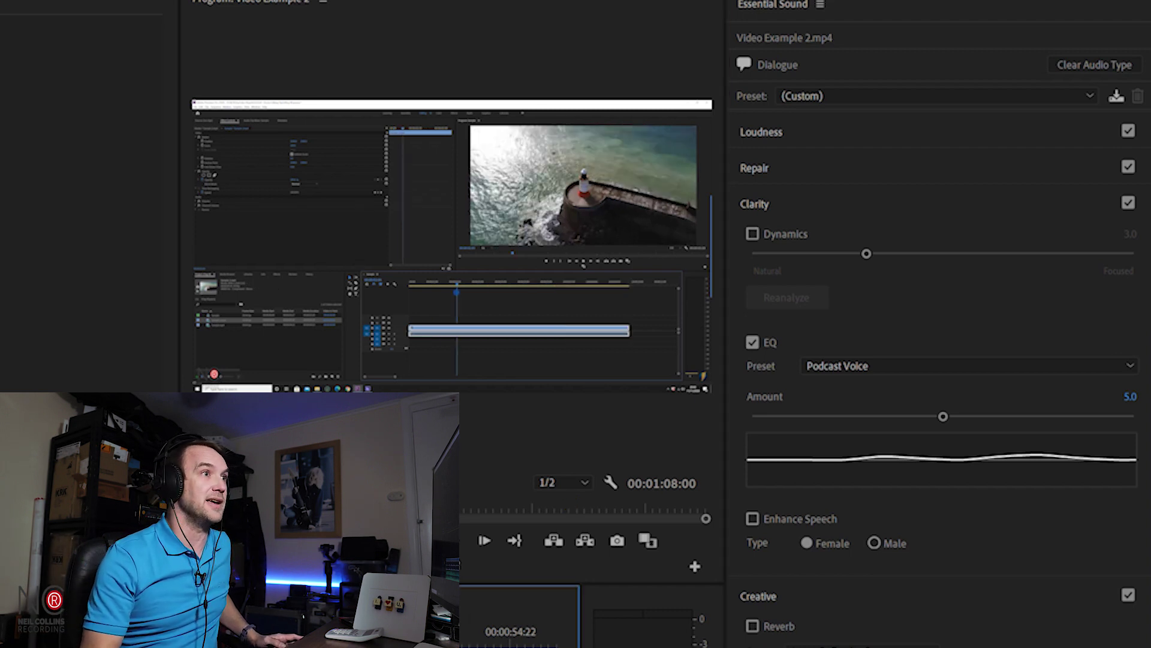
pyautogui.click(752, 343)
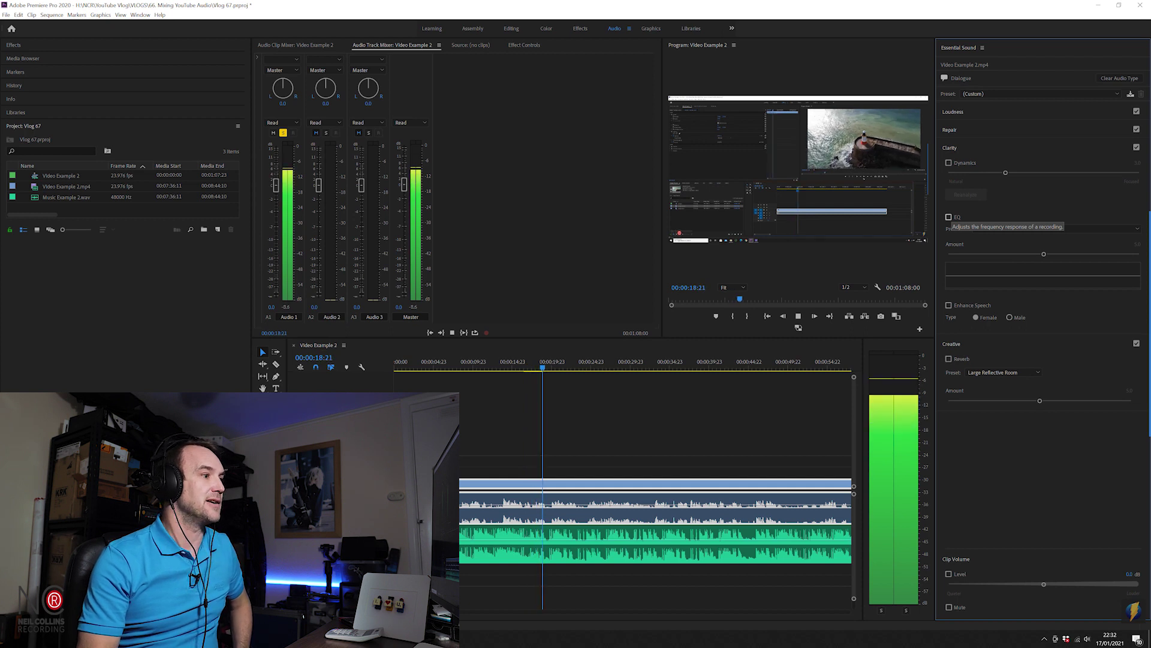
pyautogui.click(948, 217)
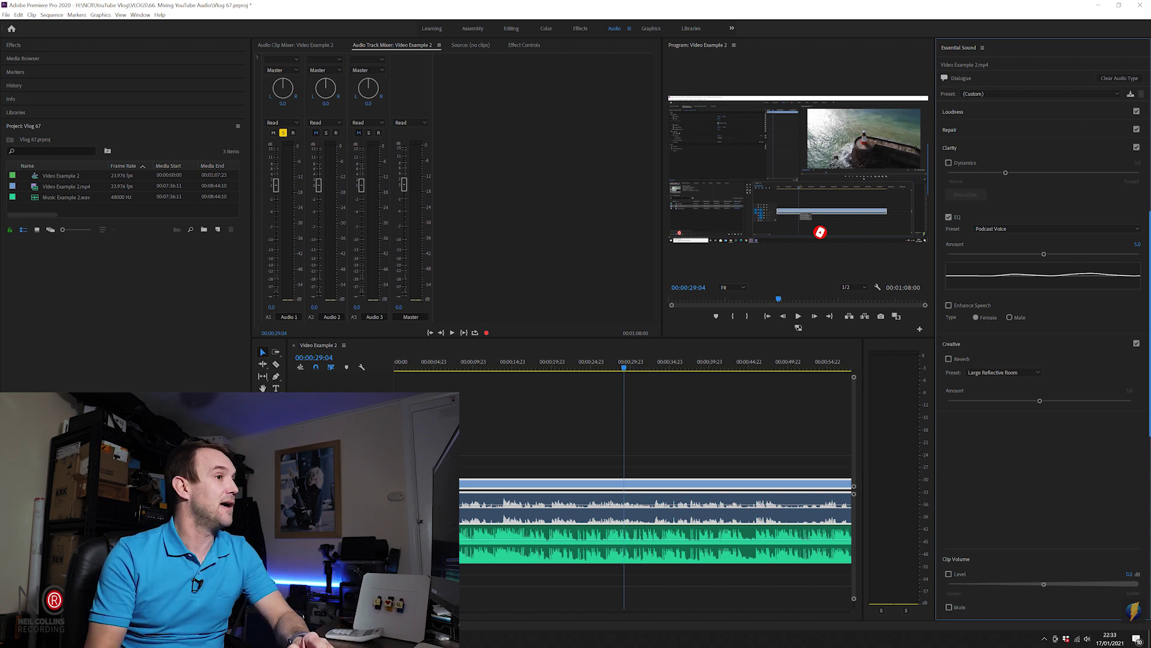
pyautogui.click(372, 506)
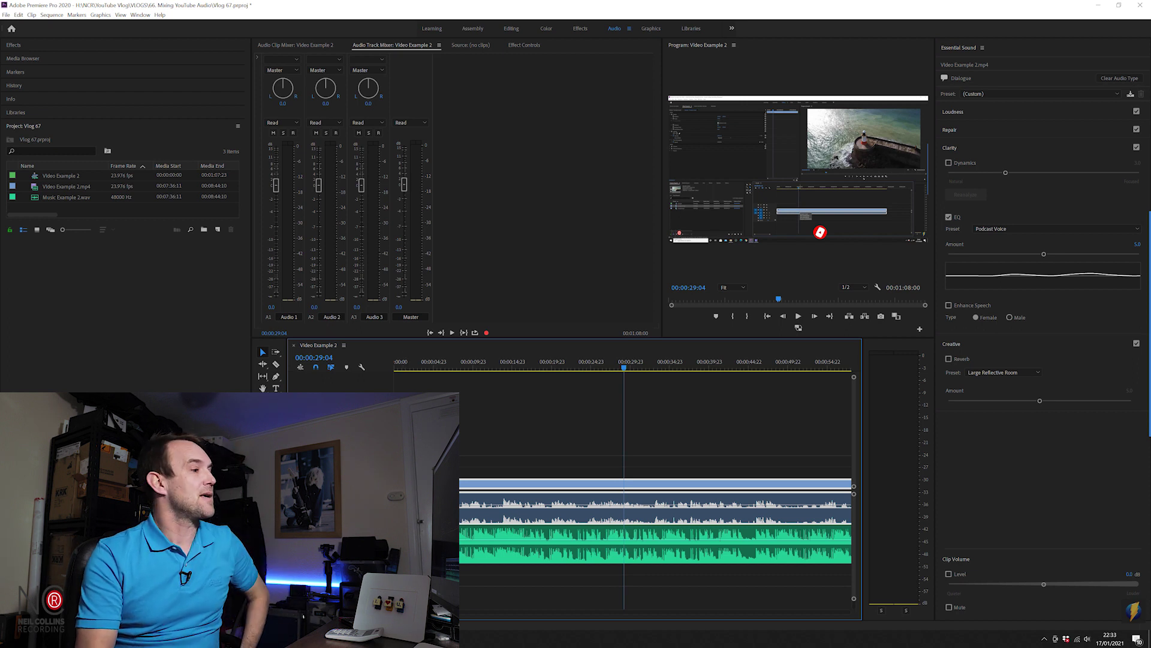
# Apply the Smooth Vocal Ducking preset to Music Example 2.wav
pyautogui.click(546, 531)
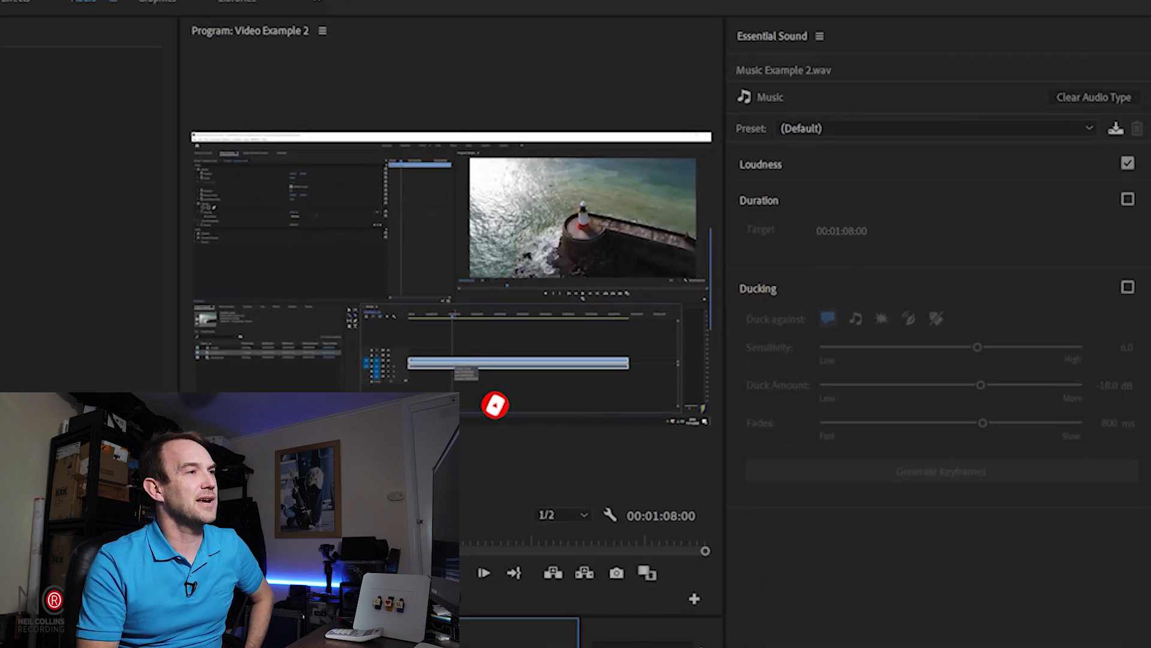
pyautogui.click(936, 128)
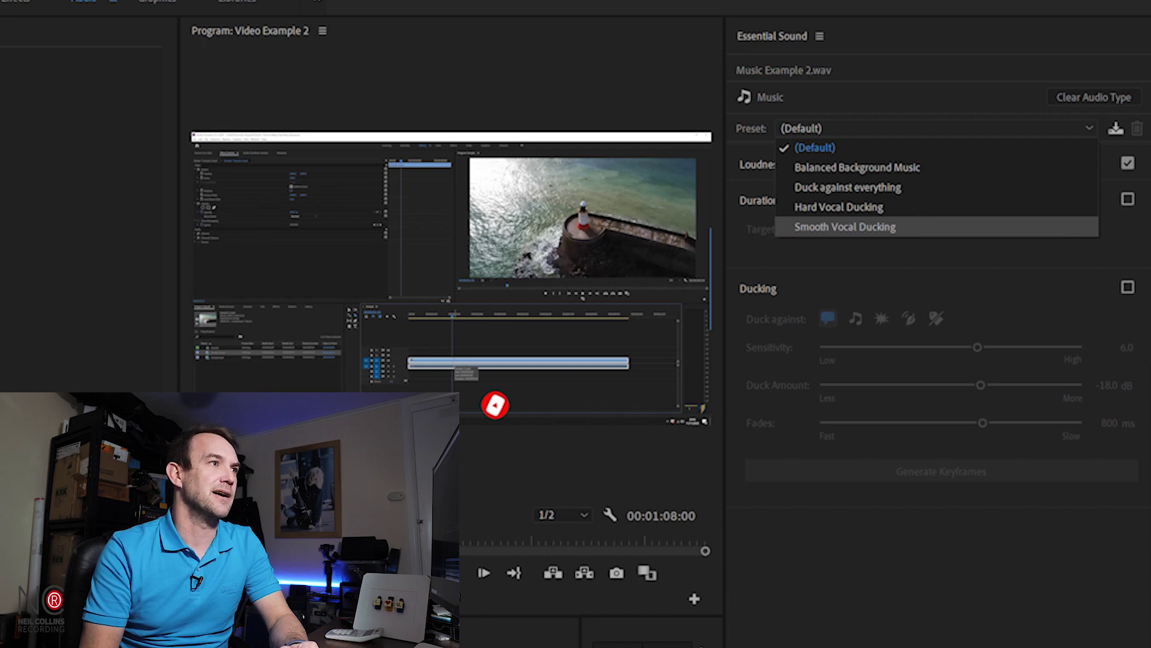
pyautogui.press('Return')
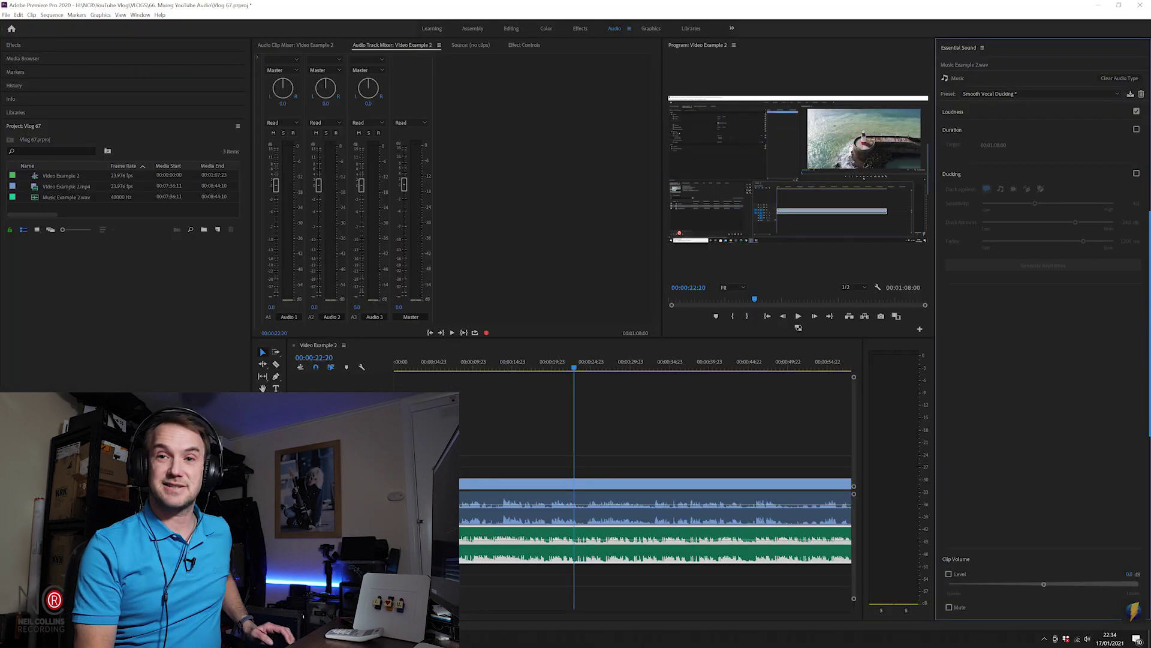
# Enable Ducking on the music, generate its keyframes, and play back the ducked mix
pyautogui.press('space')
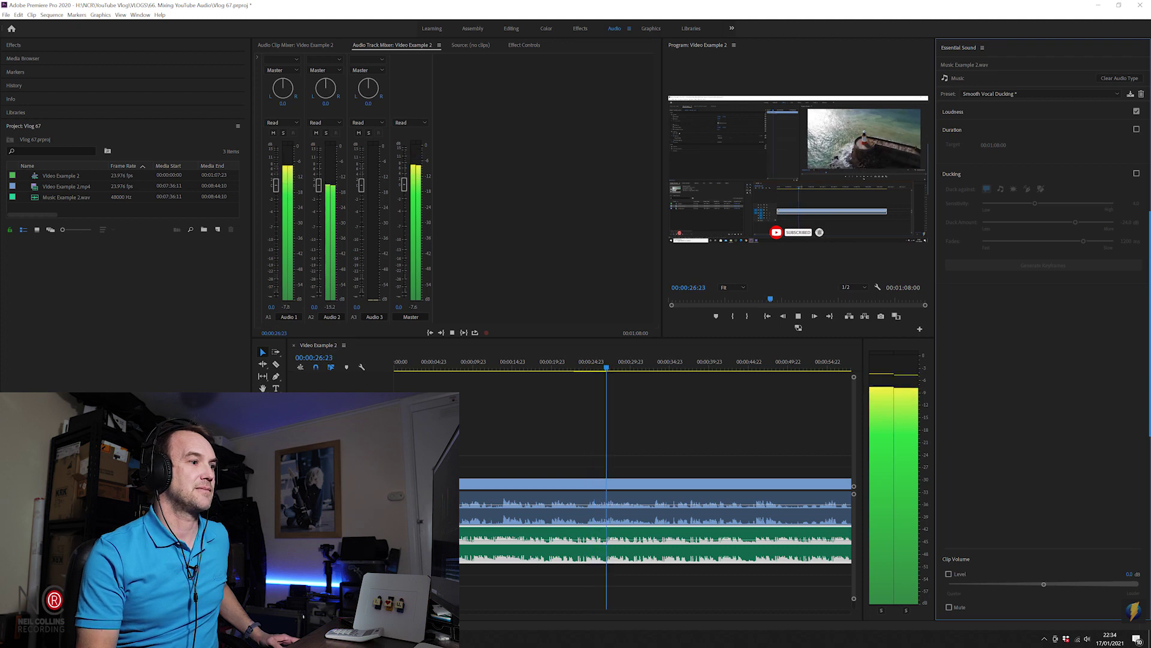
pyautogui.press('space')
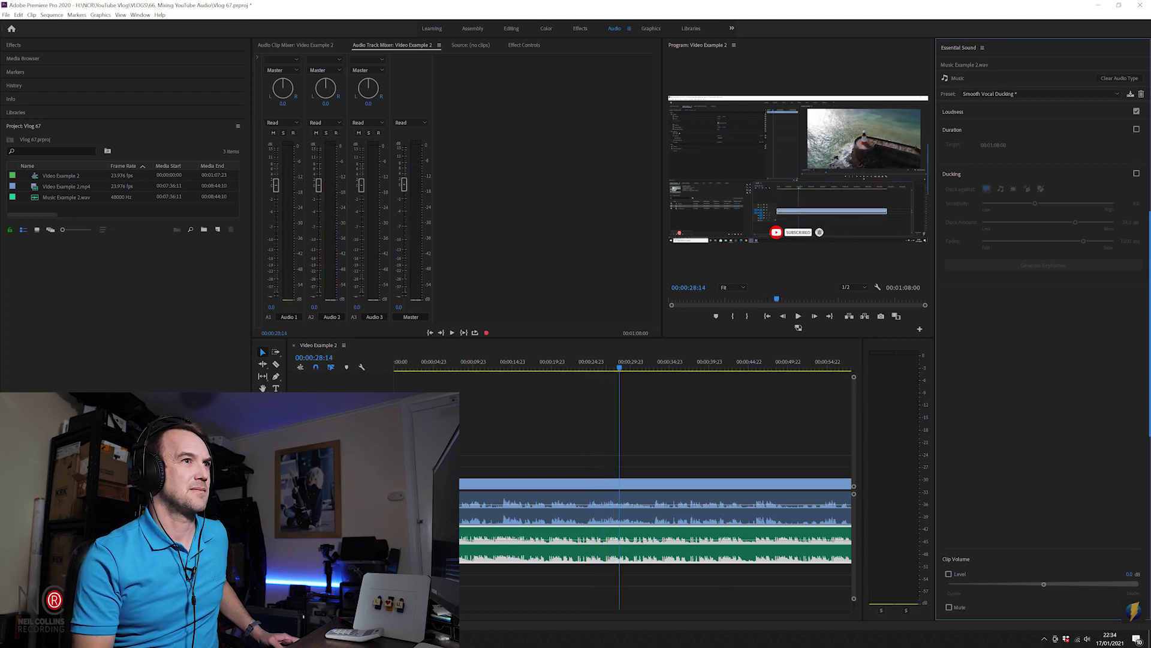
pyautogui.click(1137, 174)
pyautogui.press('space')
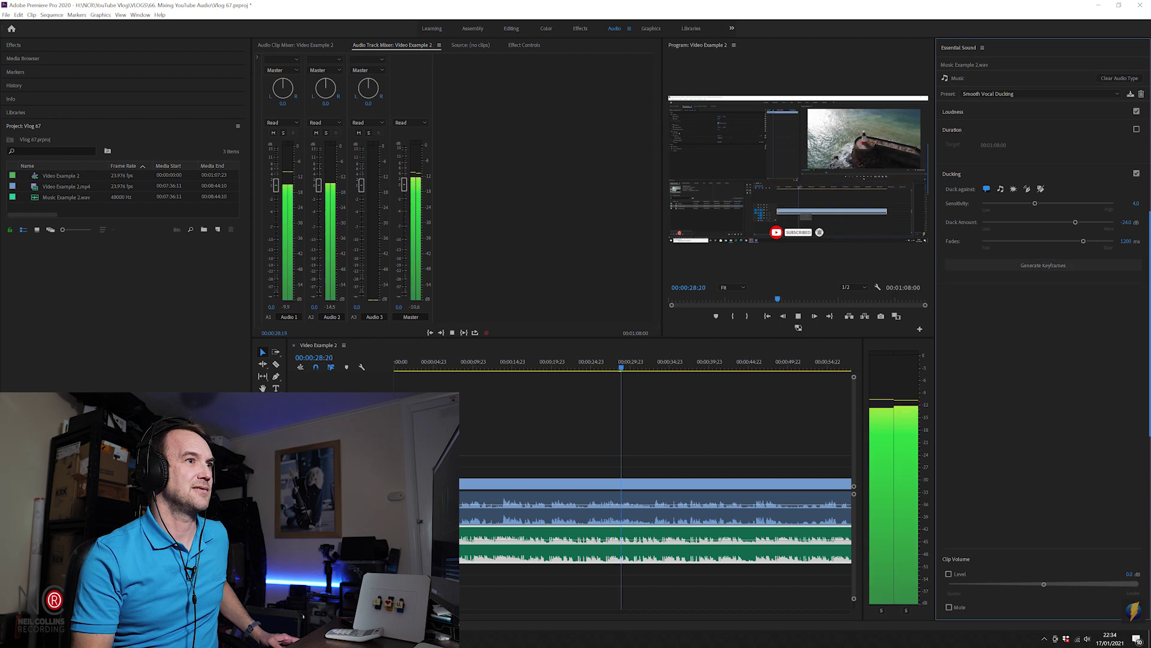
pyautogui.click(1048, 265)
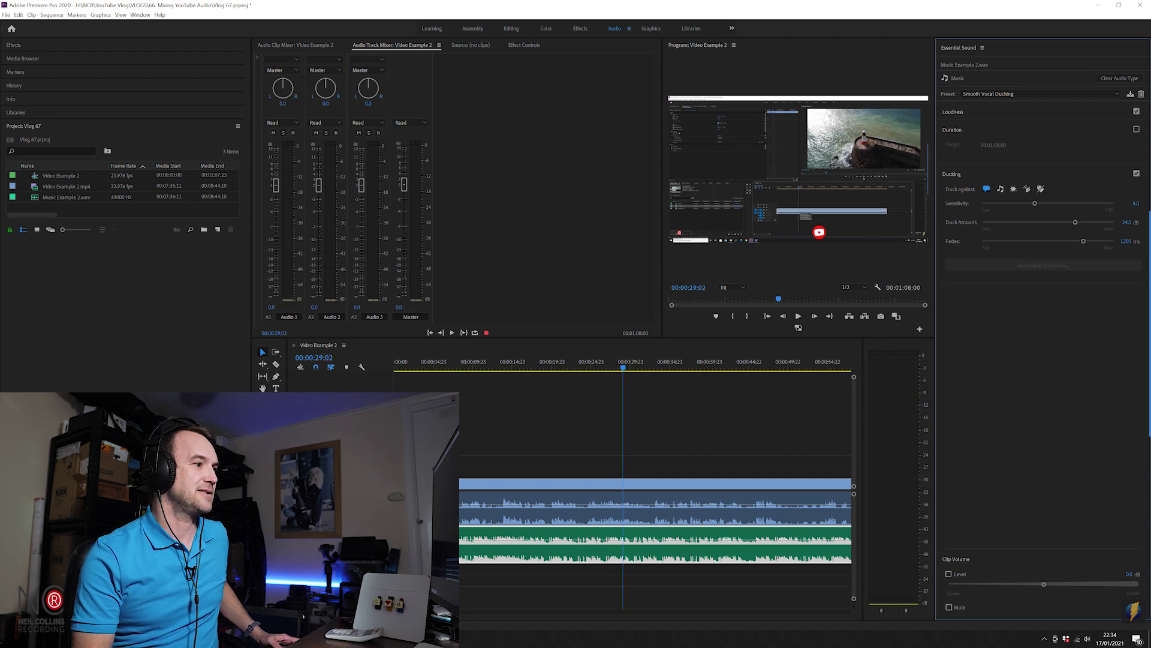
pyautogui.press('space')
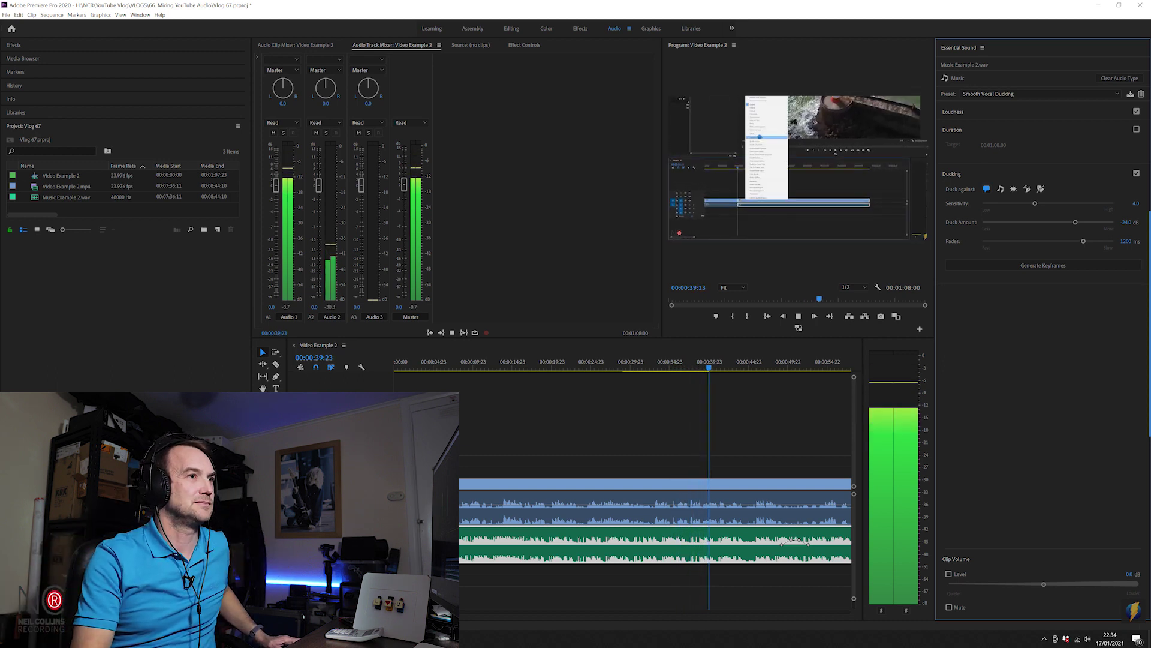
pyautogui.press('space')
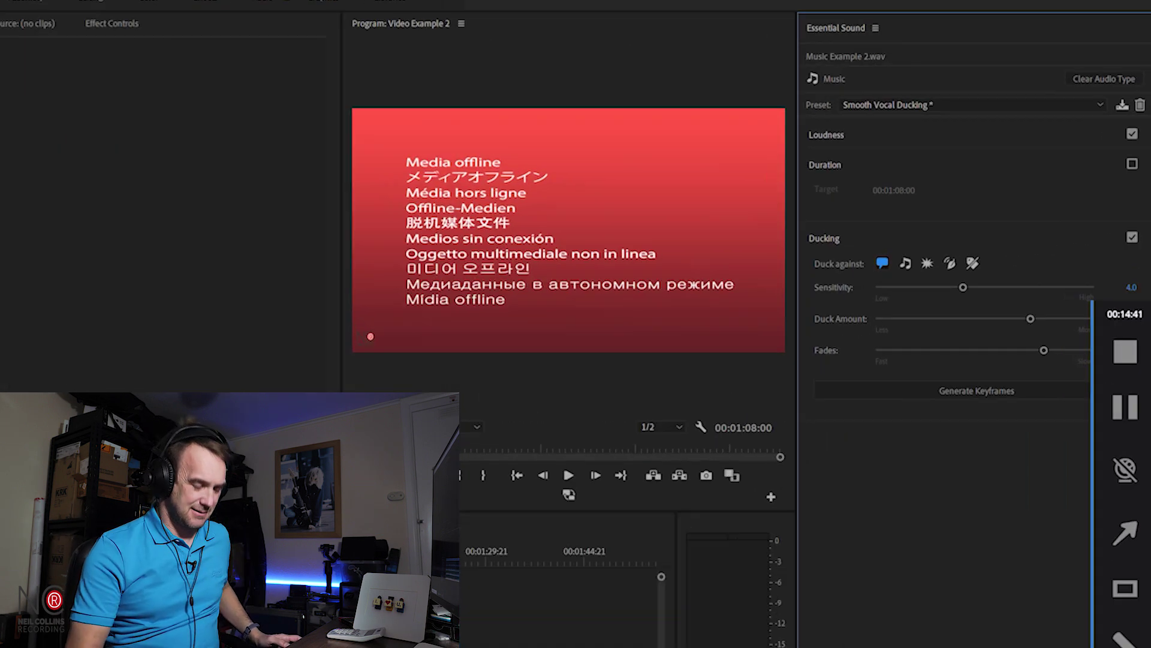
# Change the music's Duck Amount to -12 dB and preview the lighter ducking
pyautogui.click(1126, 221)
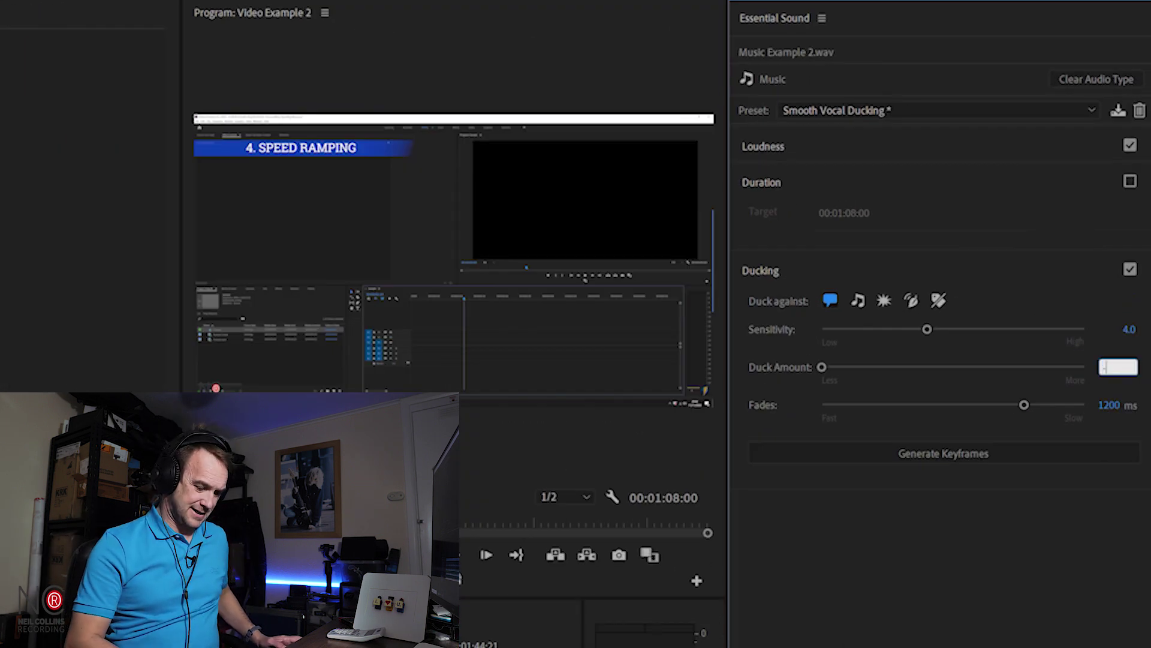
pyautogui.press('Return')
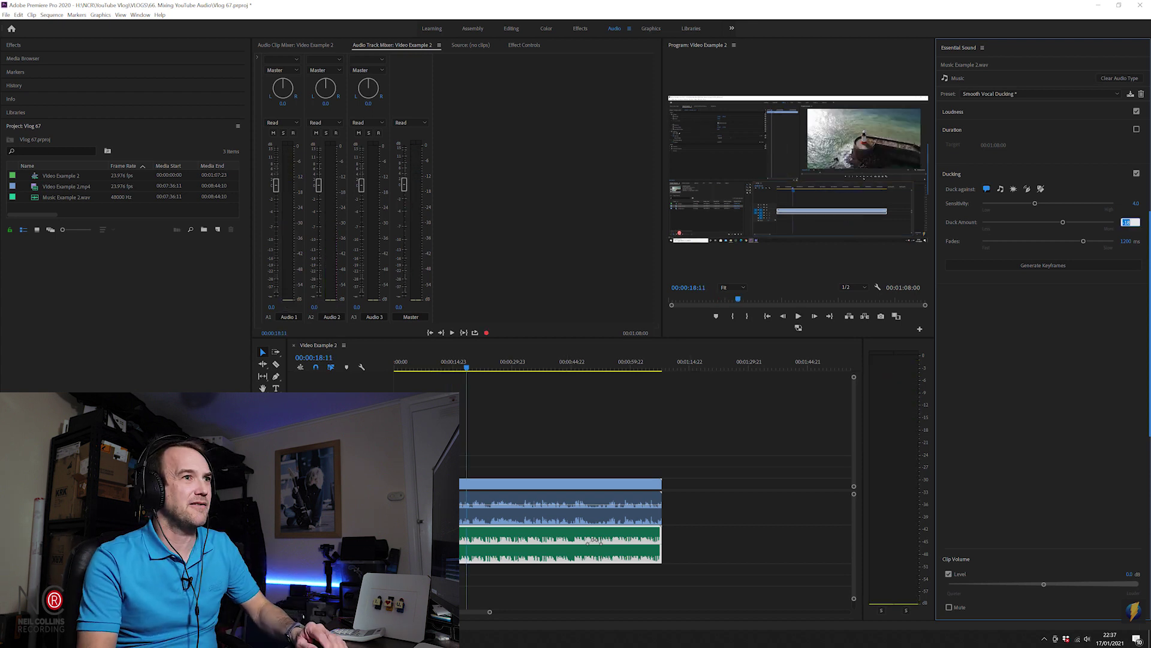
pyautogui.write('-')
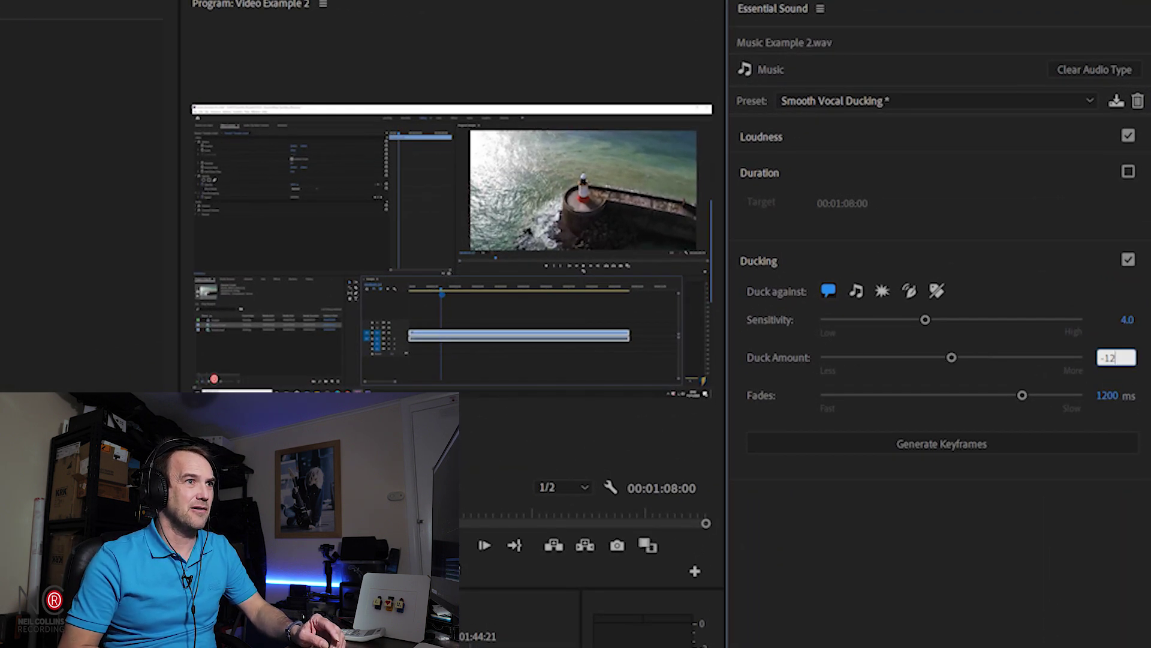
pyautogui.press('Return')
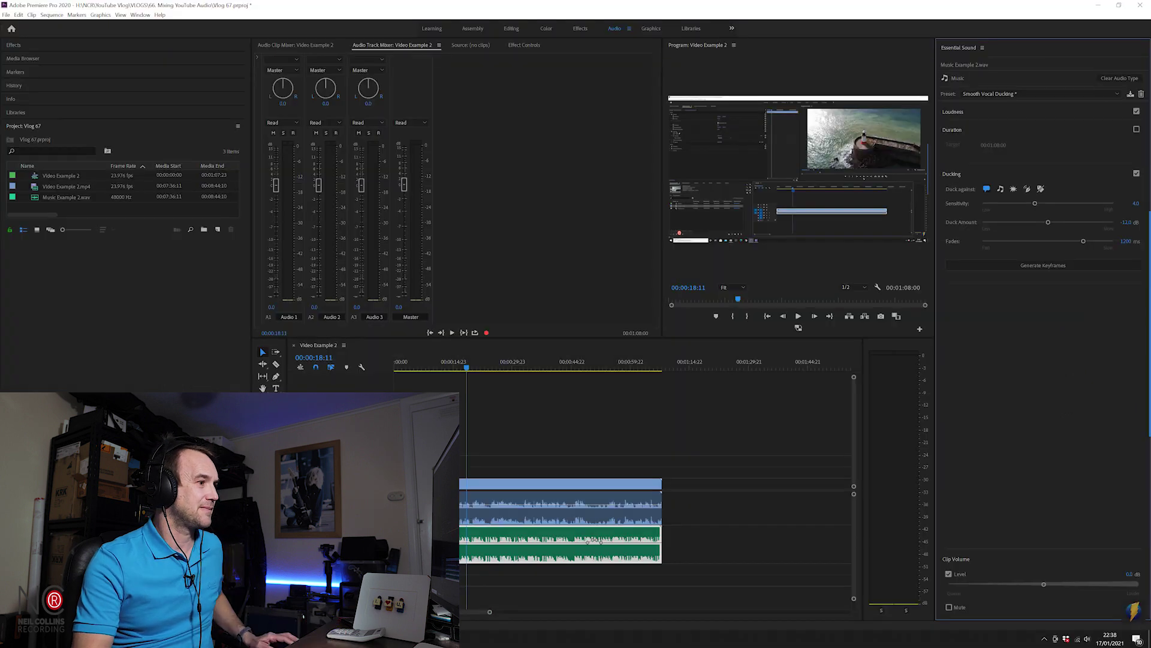
pyautogui.press('space')
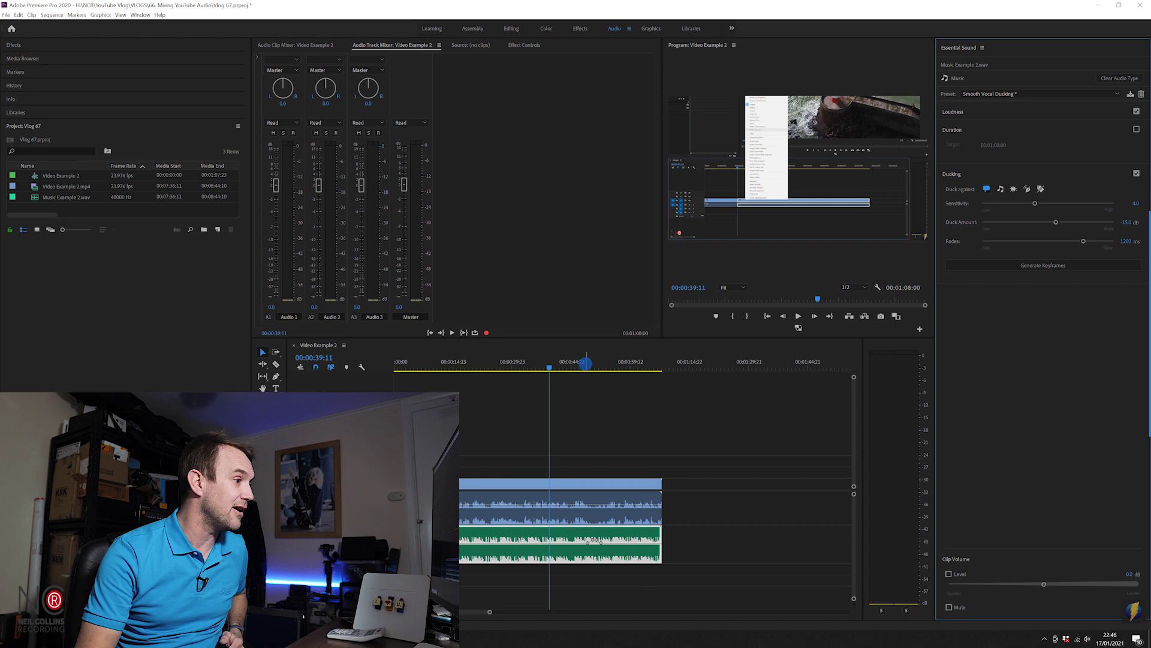
pyautogui.click(585, 363)
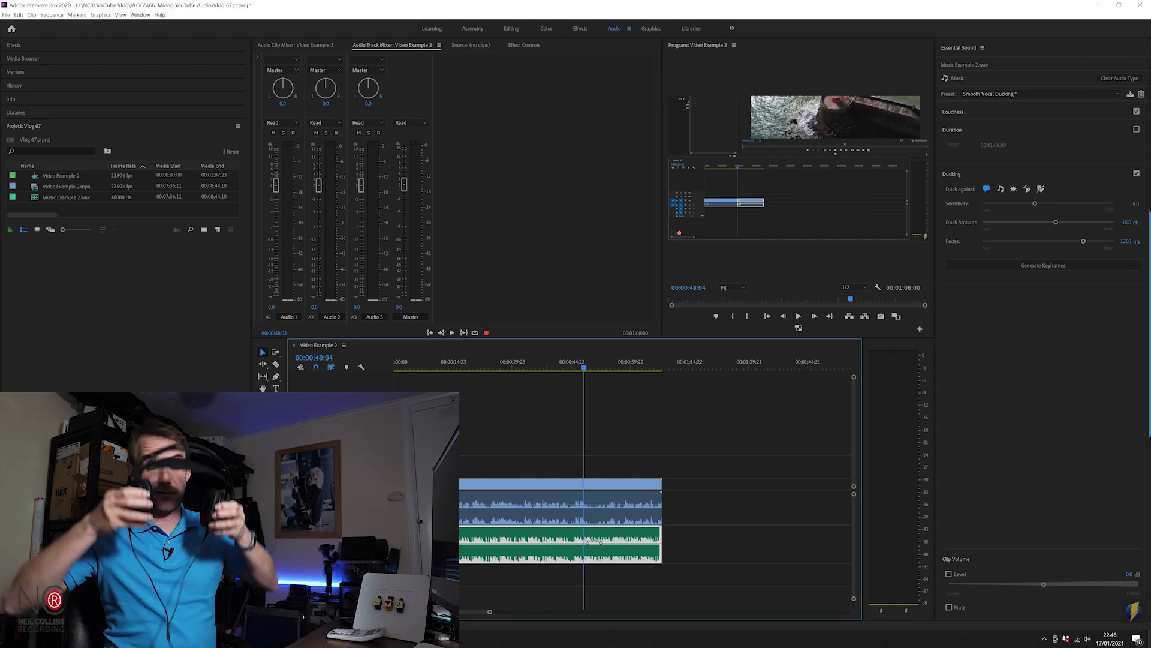
pyautogui.press('space')
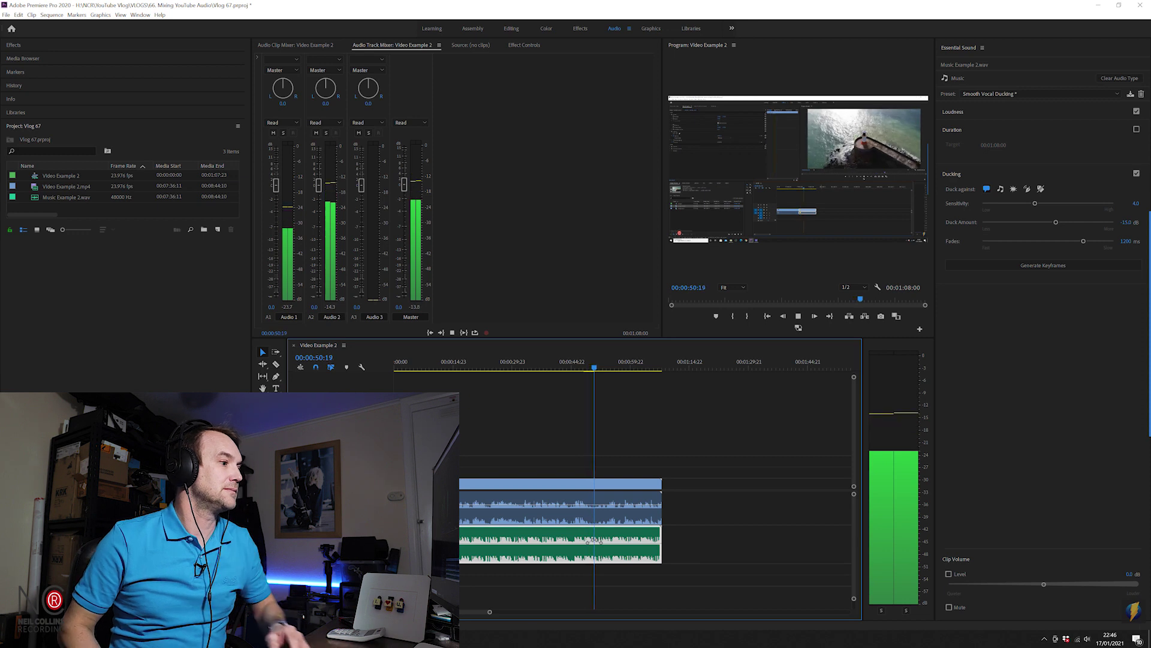
pyautogui.press('space')
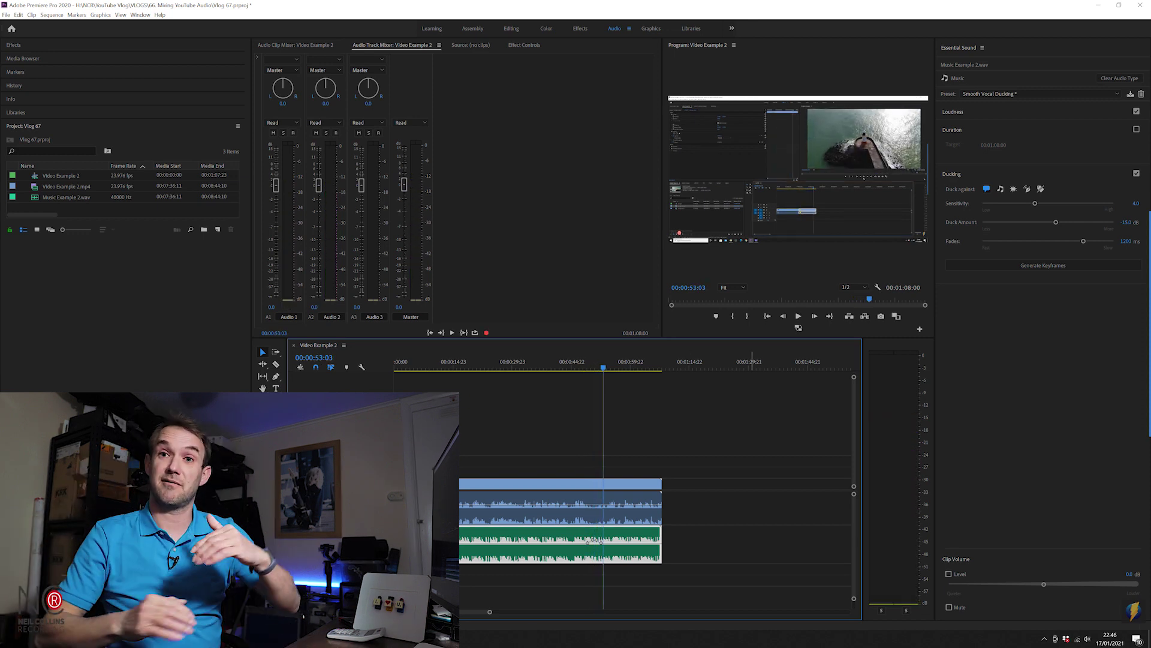